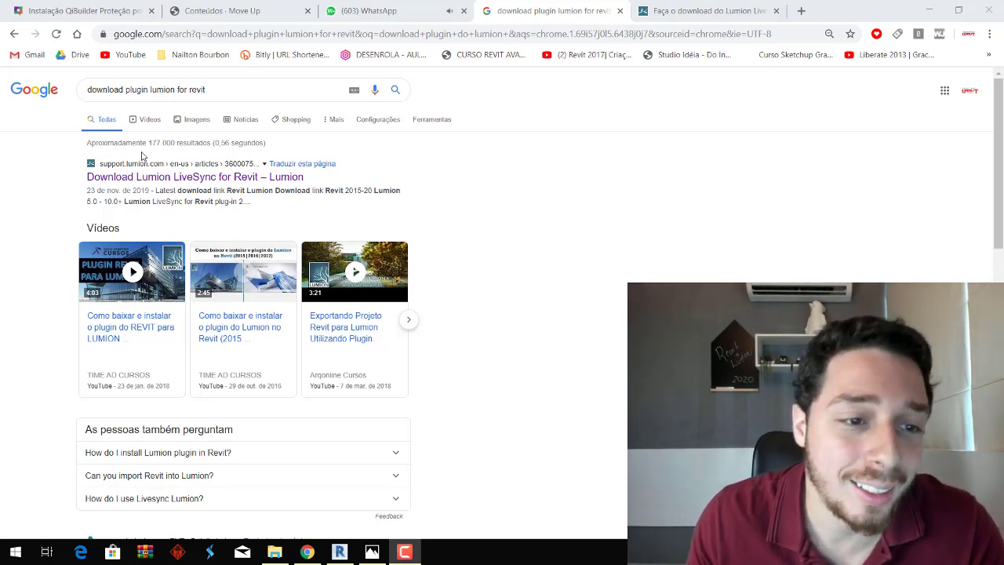
Open the 'Download Lumion LiveSync for Revit – Lumion' search result.
{"action": "left_click", "coordinate": [191, 181]}
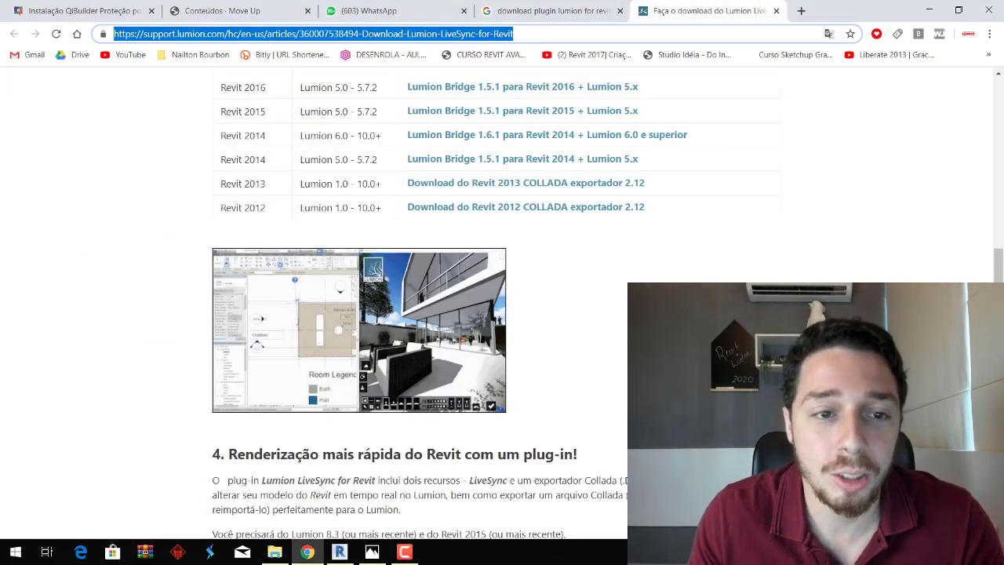
Scroll through the LiveSync article to find the latest Revit plugin download table.
{"action": "scroll", "coordinate": [496, 304], "scroll_direction": "up", "scroll_amount": 1}
{"action": "scroll", "coordinate": [496, 304], "scroll_direction": "up", "scroll_amount": 1}
{"action": "scroll", "coordinate": [495, 304], "scroll_direction": "up", "scroll_amount": 5}
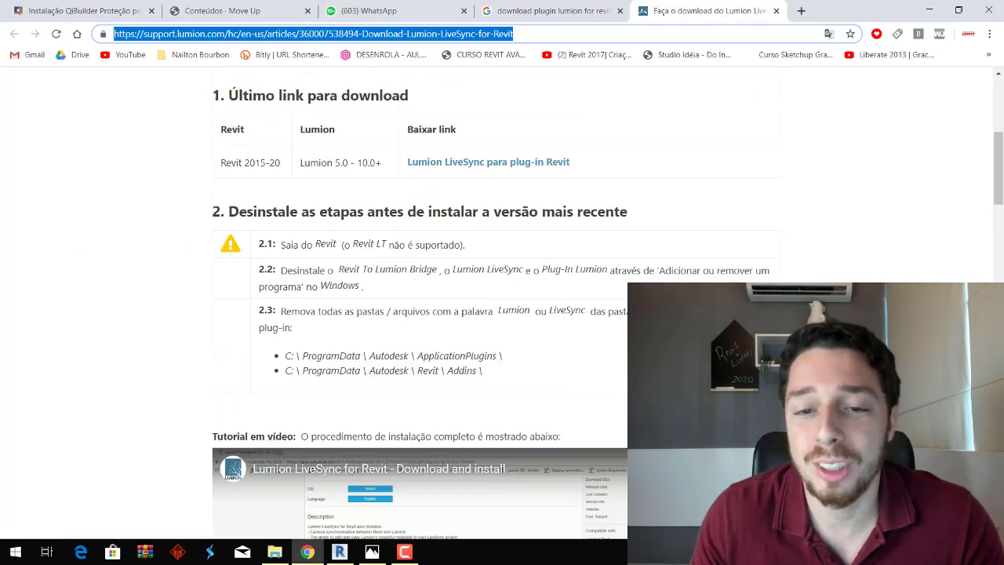
{"action": "scroll", "coordinate": [502, 302], "scroll_direction": "up", "scroll_amount": 4}
{"action": "scroll", "coordinate": [502, 301], "scroll_direction": "down", "scroll_amount": 2}
{"action": "scroll", "coordinate": [502, 301], "scroll_direction": "down", "scroll_amount": 1}
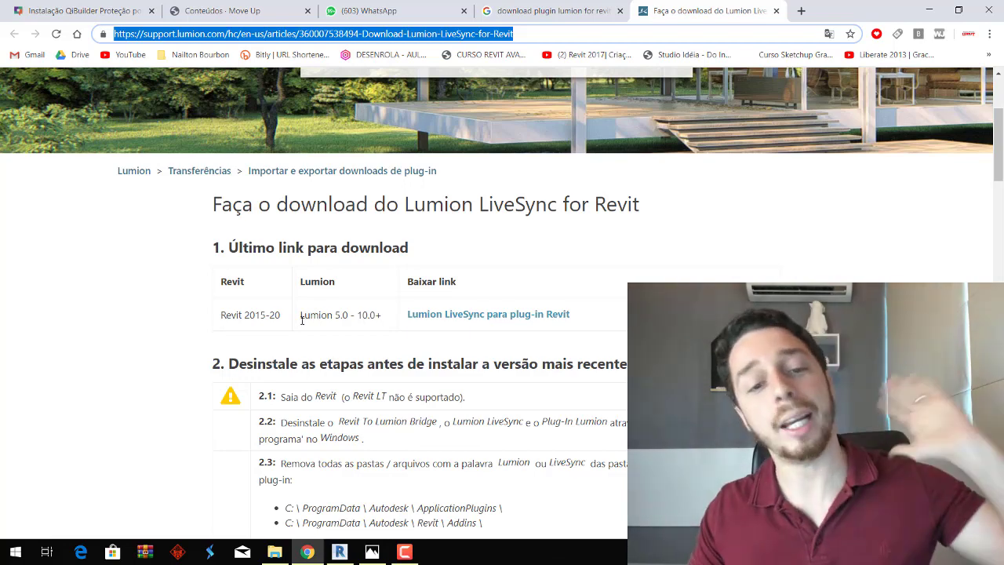
{"action": "scroll", "coordinate": [363, 319], "scroll_direction": "down", "scroll_amount": 3}
{"action": "scroll", "coordinate": [361, 235], "scroll_direction": "down", "scroll_amount": 7}
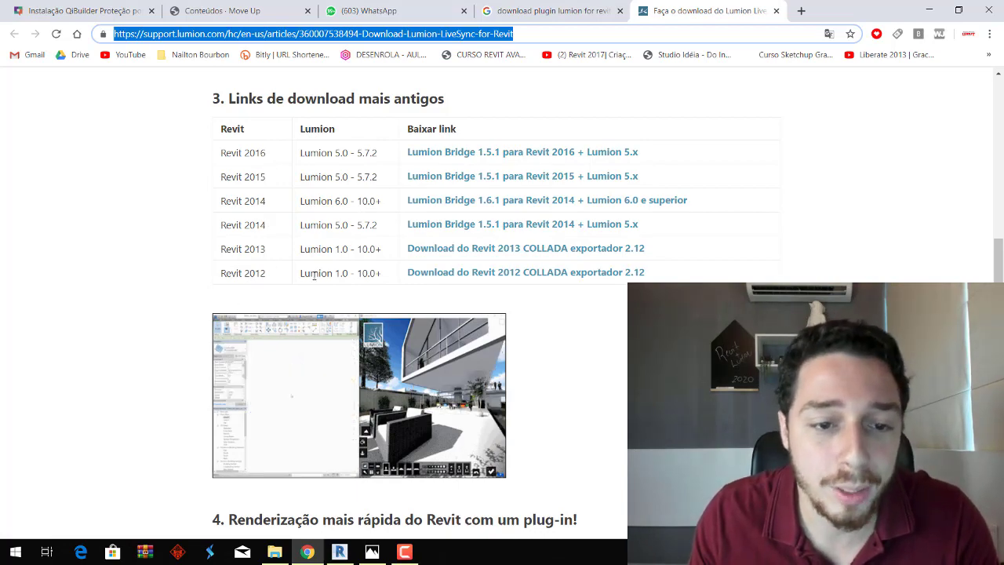
{"action": "scroll", "coordinate": [522, 322], "scroll_direction": "up", "scroll_amount": 5}
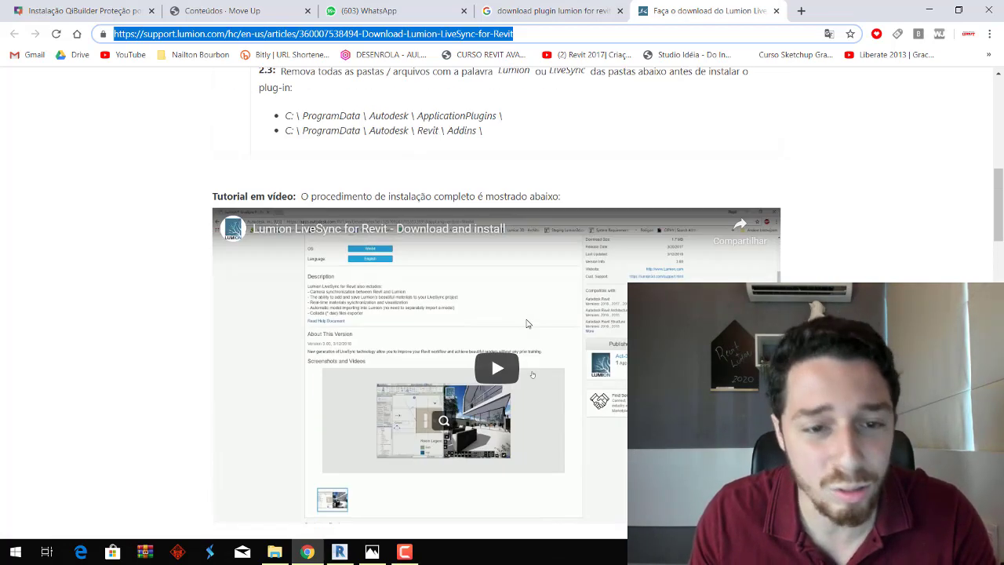
{"action": "scroll", "coordinate": [530, 345], "scroll_direction": "up", "scroll_amount": 3}
{"action": "scroll", "coordinate": [541, 375], "scroll_direction": "up", "scroll_amount": 2}
Download the 'Lumion LiveSync para plug-in Revit' installer and run its setup through to Finish.
{"action": "left_click", "coordinate": [533, 380]}
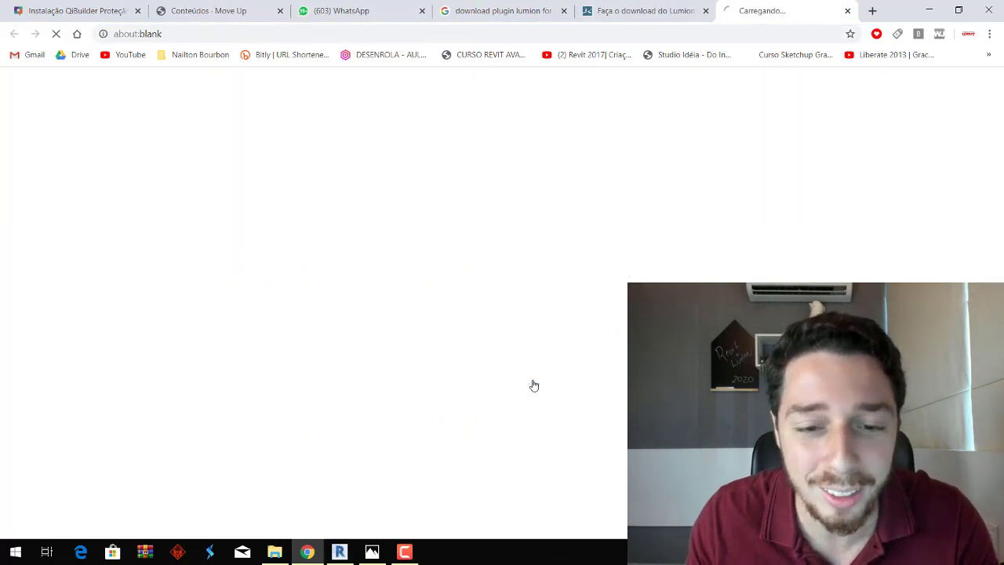
{"action": "key", "text": "Return"}
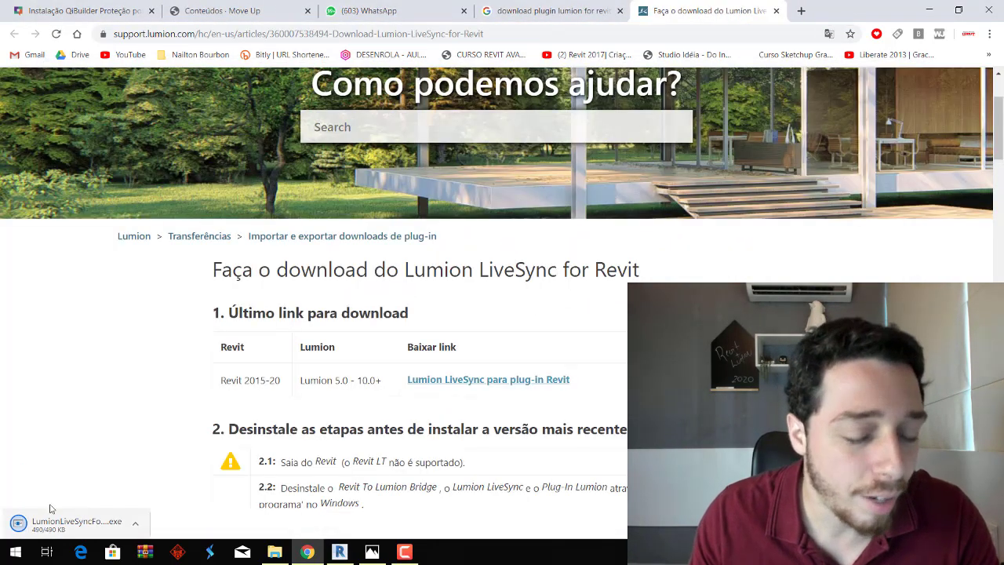
{"action": "left_click", "coordinate": [84, 524]}
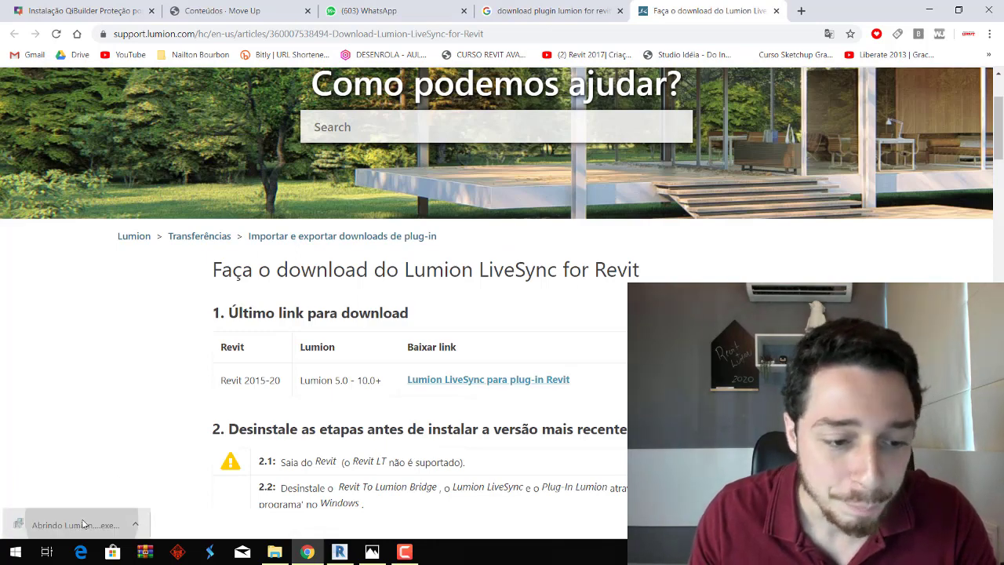
{"action": "left_click", "coordinate": [555, 296]}
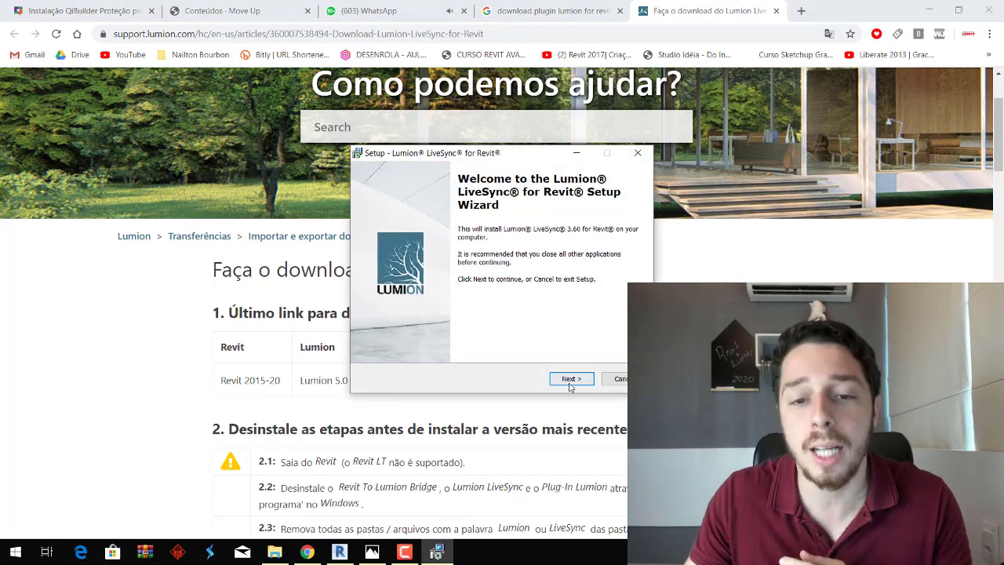
{"action": "left_click", "coordinate": [571, 378]}
{"action": "left_click", "coordinate": [569, 381]}
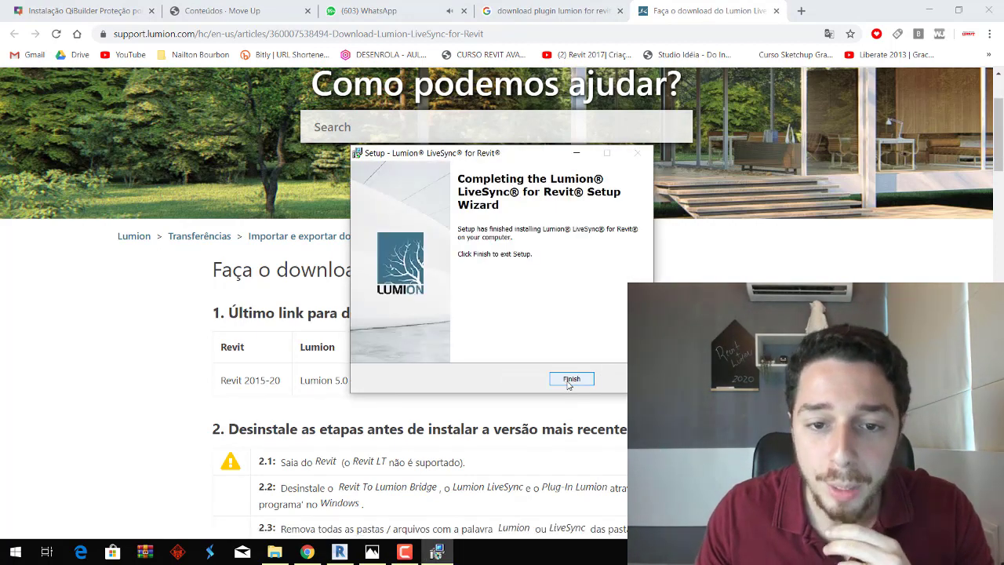
{"action": "left_click", "coordinate": [571, 379]}
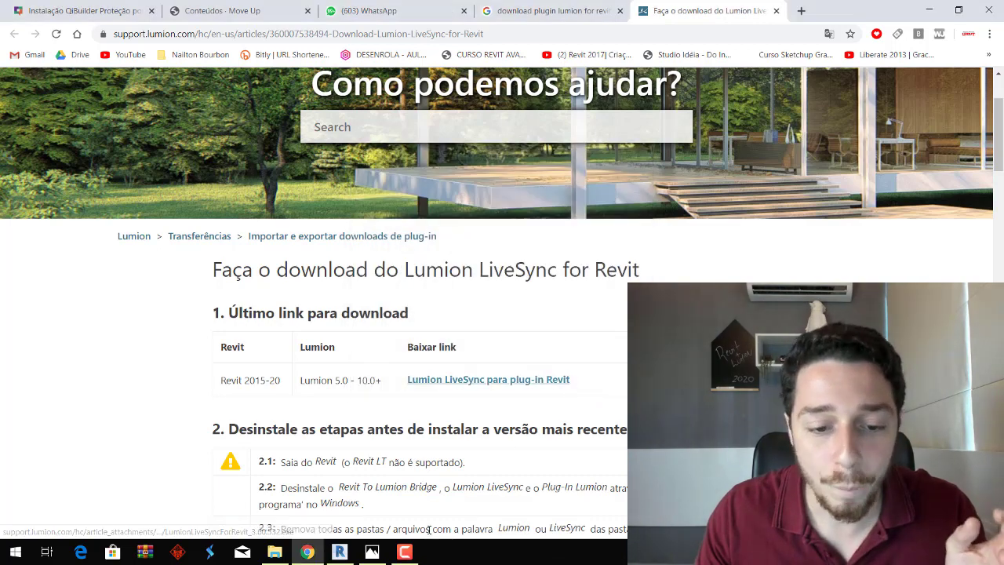
Close the support tab, return to Revit and save the project as aula 17.rvt.
{"action": "left_click", "coordinate": [775, 11]}
{"action": "left_click", "coordinate": [929, 9]}
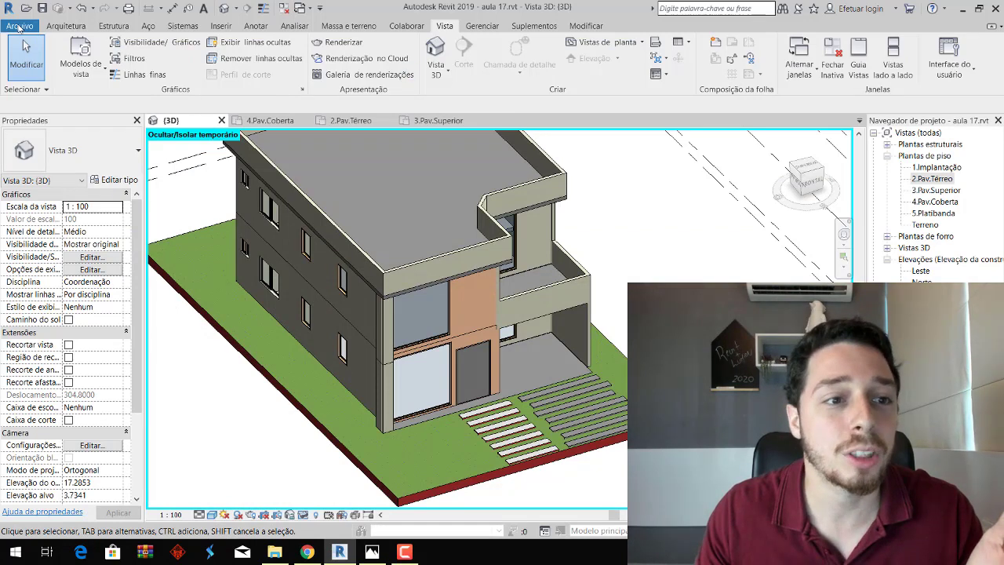
{"action": "left_click", "coordinate": [20, 25]}
{"action": "mouse_move", "coordinate": [44, 200]}
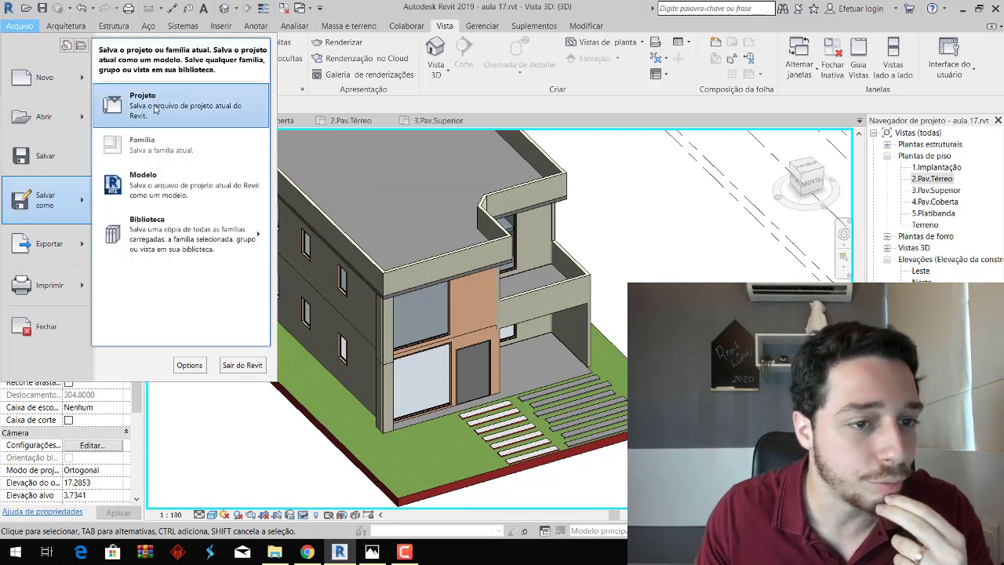
{"action": "left_click", "coordinate": [420, 240]}
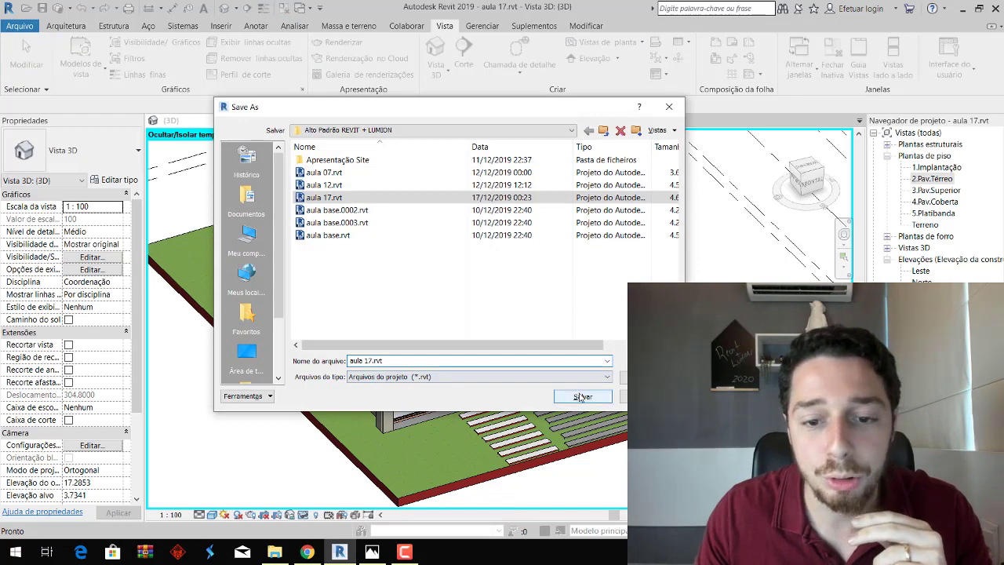
{"action": "left_click", "coordinate": [581, 397]}
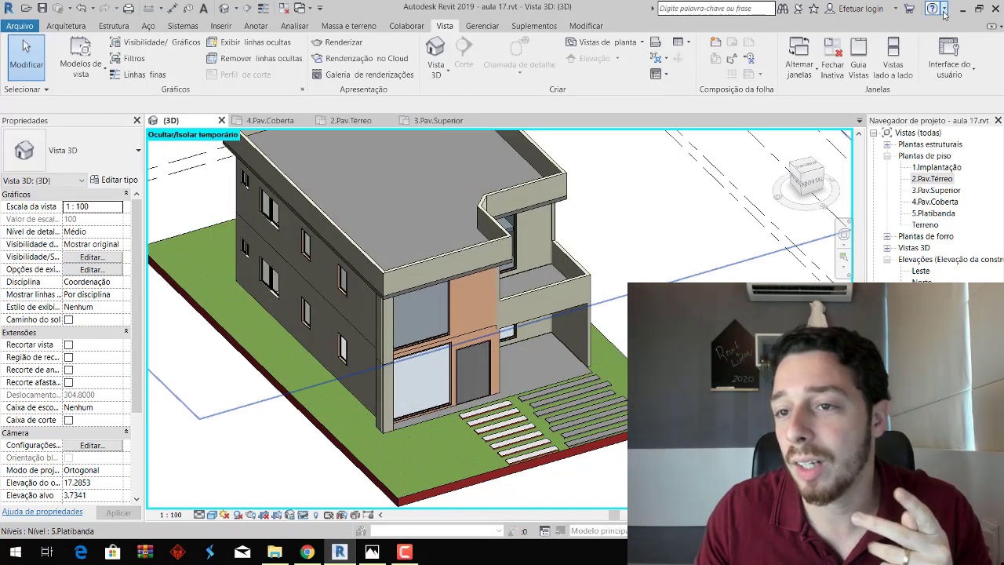
Close Revit, Photos and File Explorer, then relaunch Revit 2019 from Windows search.
{"action": "key", "text": "alt+Tab"}
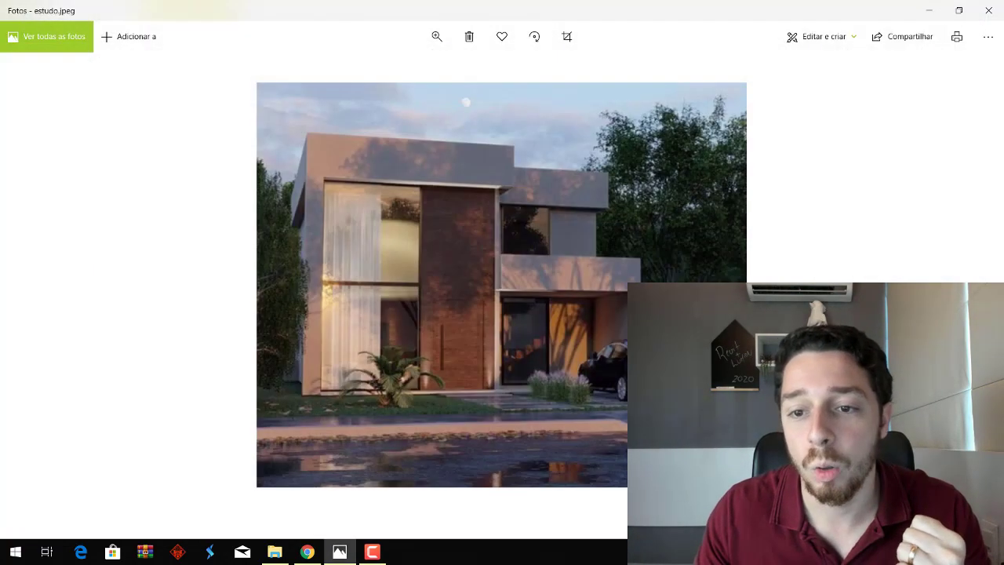
{"action": "left_click", "coordinate": [988, 10]}
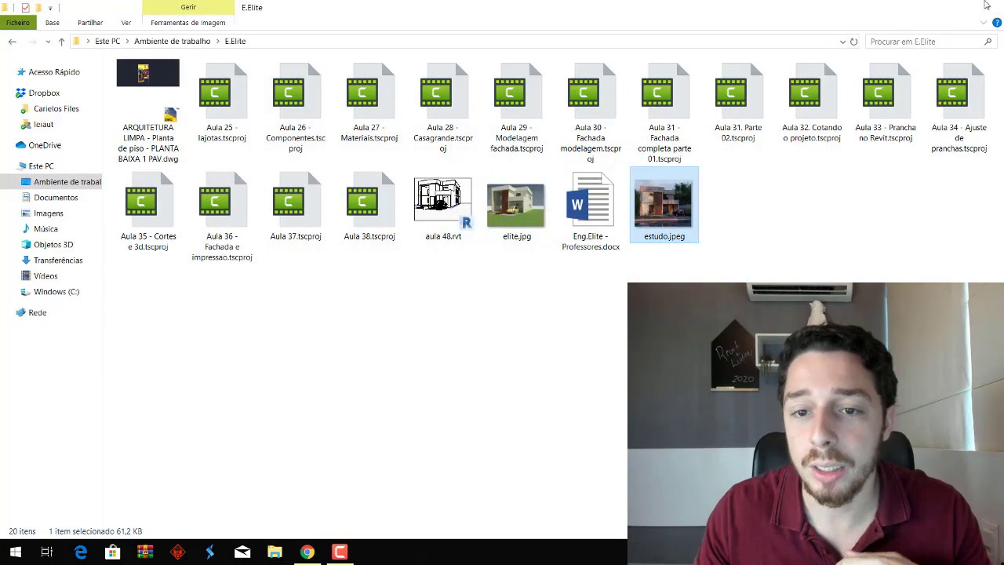
{"action": "left_click", "coordinate": [988, 6]}
{"action": "key", "text": "super"}
{"action": "type", "text": "rev"}
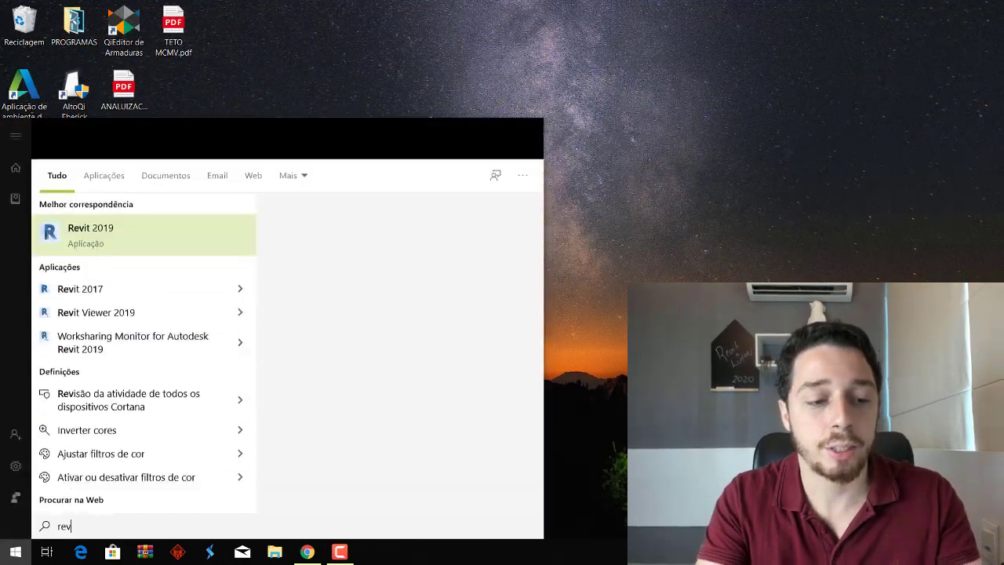
{"action": "type", "text": "it"}
{"action": "key", "text": "Return"}
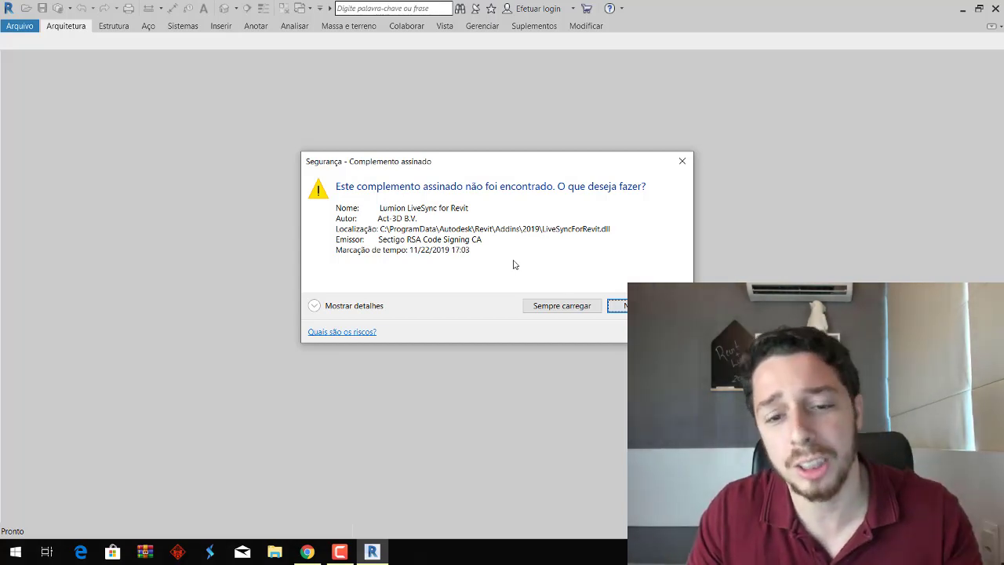
Choose 'Sempre carregar' so the signed Lumion LiveSync add-in always loads.
{"action": "left_click", "coordinate": [562, 306]}
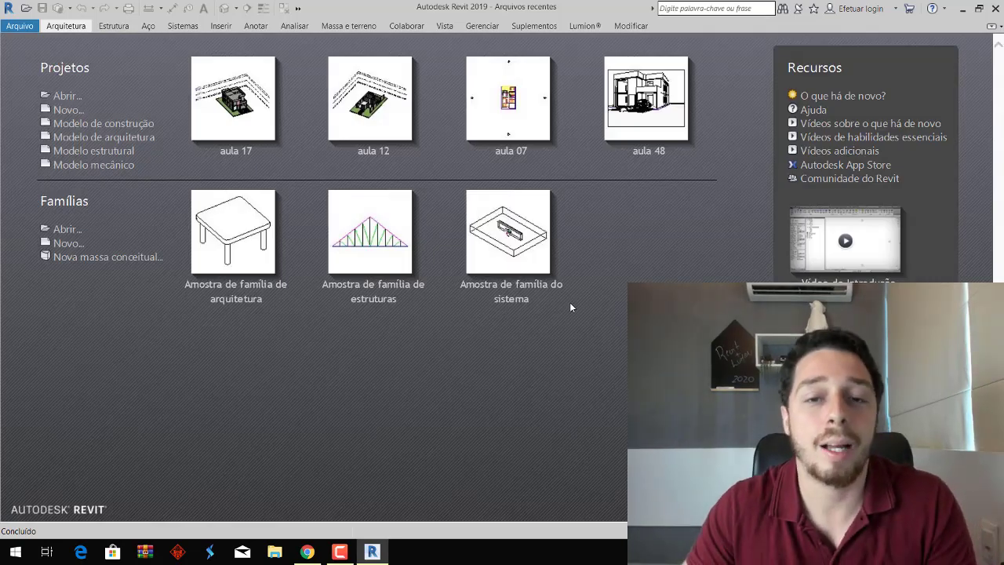
Browse to Desktop > Alto Padrão REVIT + LUMION and open aula 17.rvt.
{"action": "left_click", "coordinate": [71, 98]}
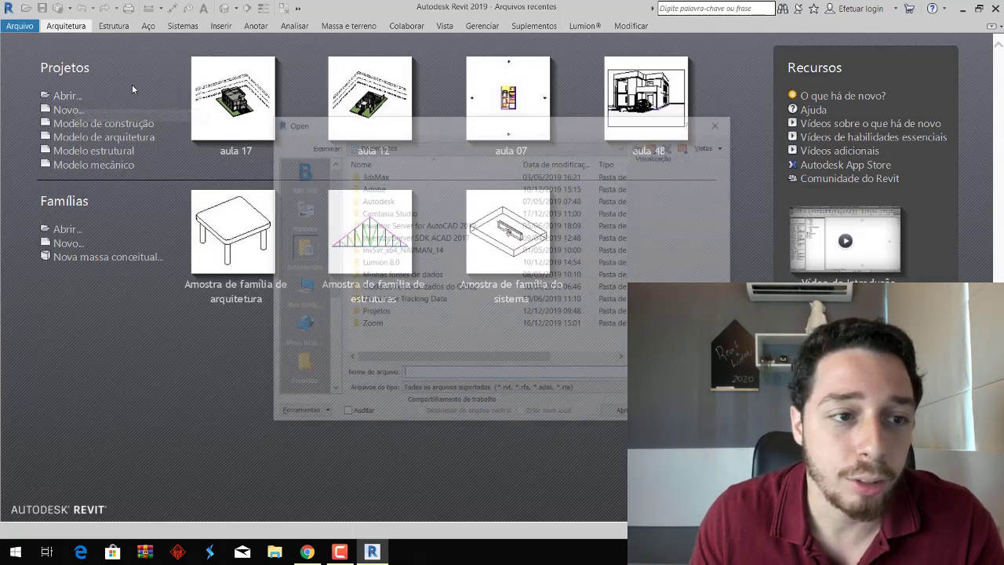
{"action": "scroll", "coordinate": [324, 275], "scroll_direction": "down", "scroll_amount": 3}
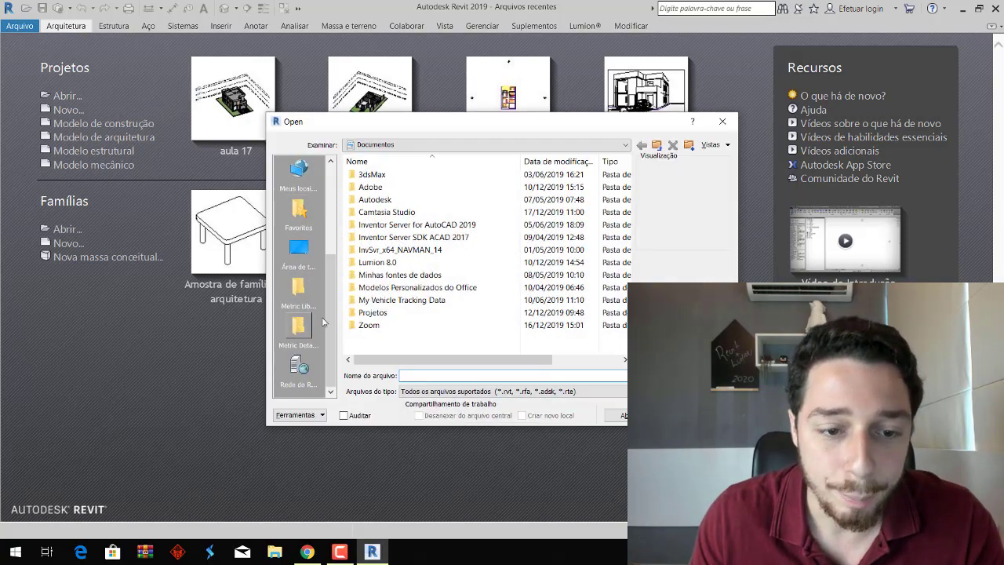
{"action": "left_click", "coordinate": [298, 251]}
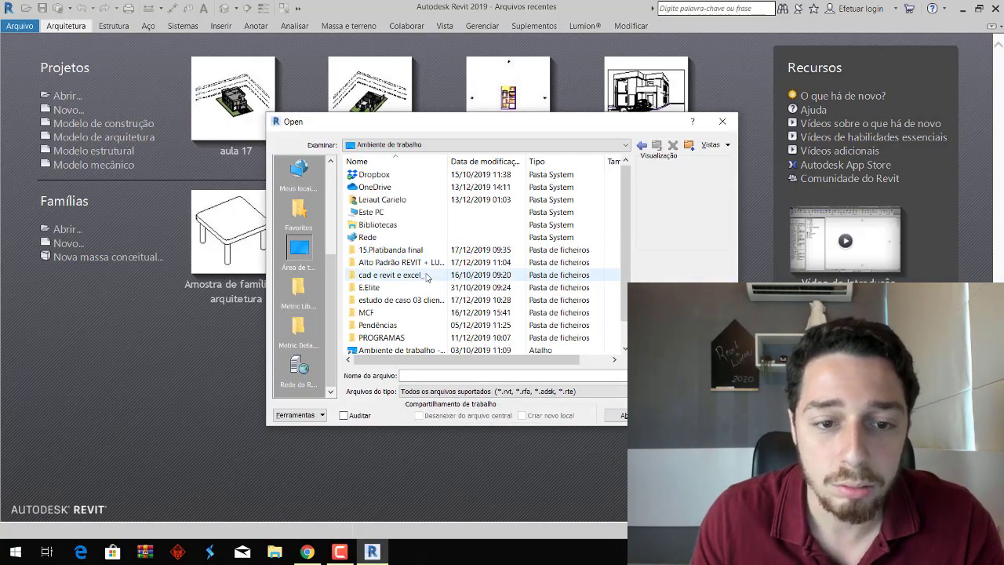
{"action": "double_click", "coordinate": [426, 265]}
{"action": "left_click", "coordinate": [409, 226]}
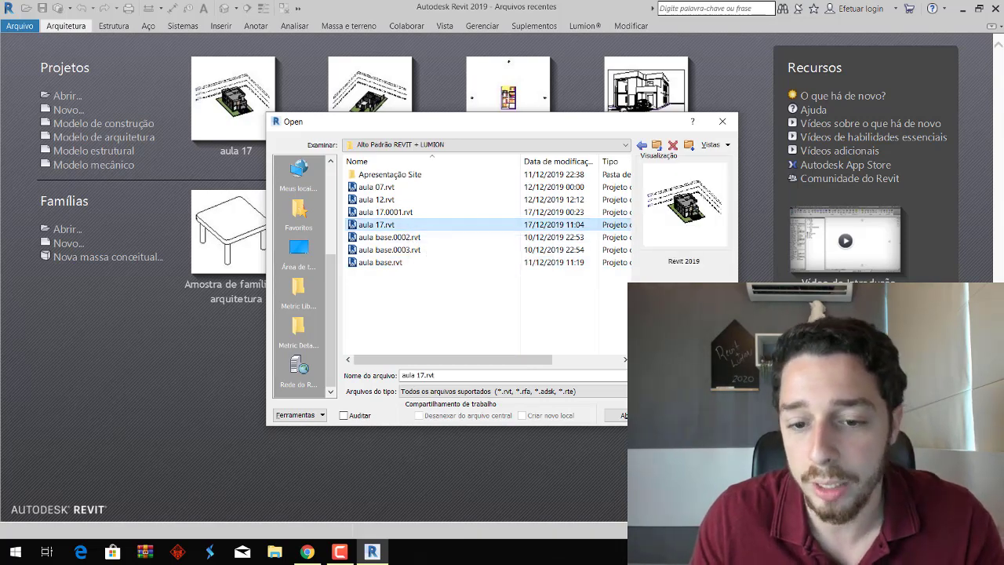
{"action": "key", "text": "Return"}
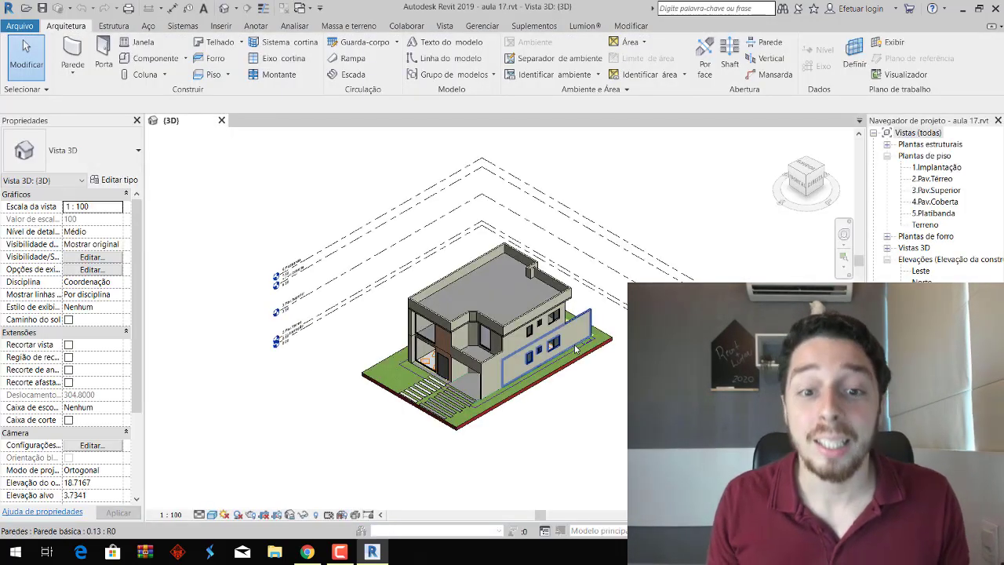
Show the Lumion® ribbon tools and orbit the house to view its other side.
{"action": "left_click", "coordinate": [584, 25]}
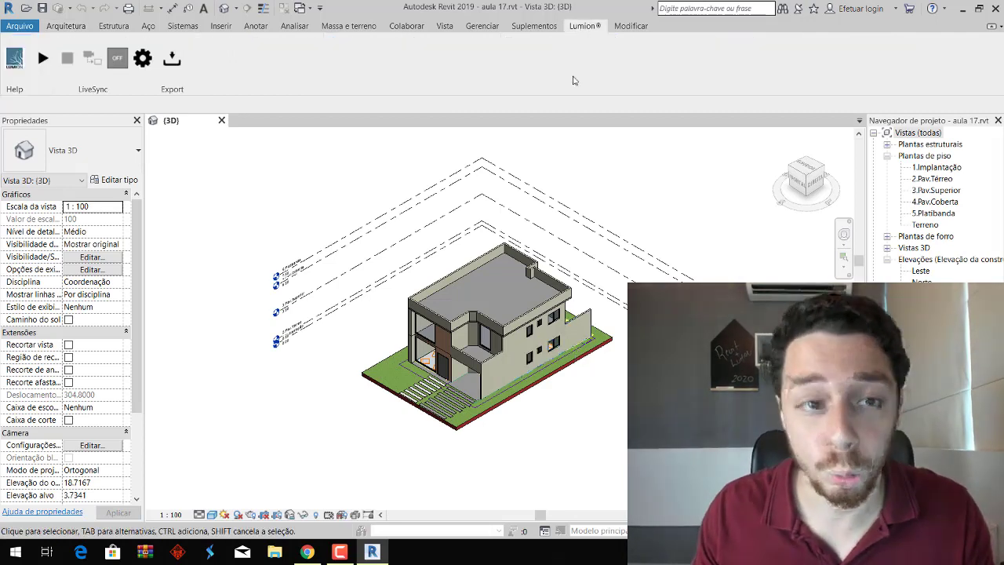
{"action": "middle_click_drag", "start_coordinate": [428, 281], "coordinate": [605, 291], "text": "shift"}
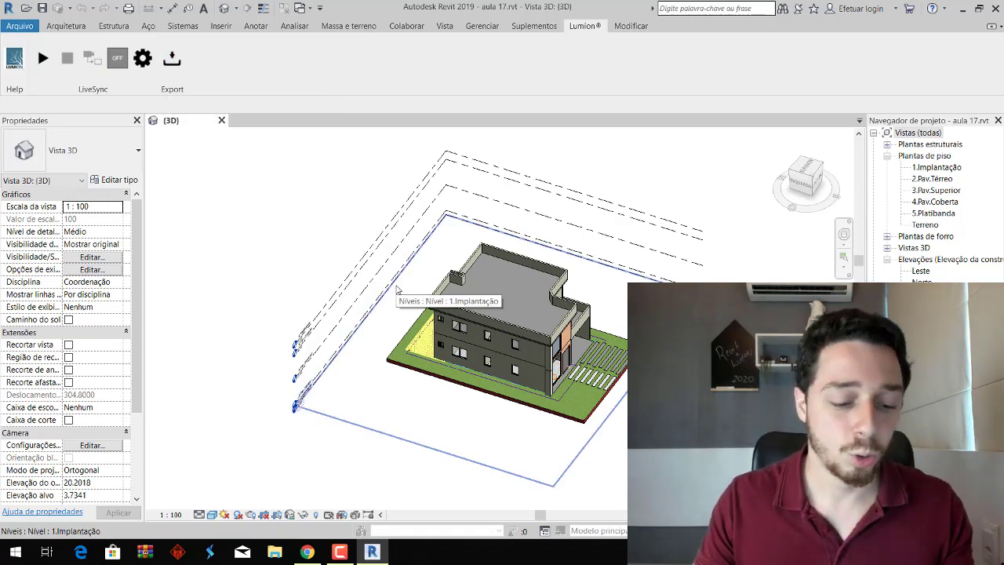
{"action": "key", "text": "super"}
Search 'lumion' and launch Lumion 8.5 from the results.
{"action": "type", "text": "lumion"}
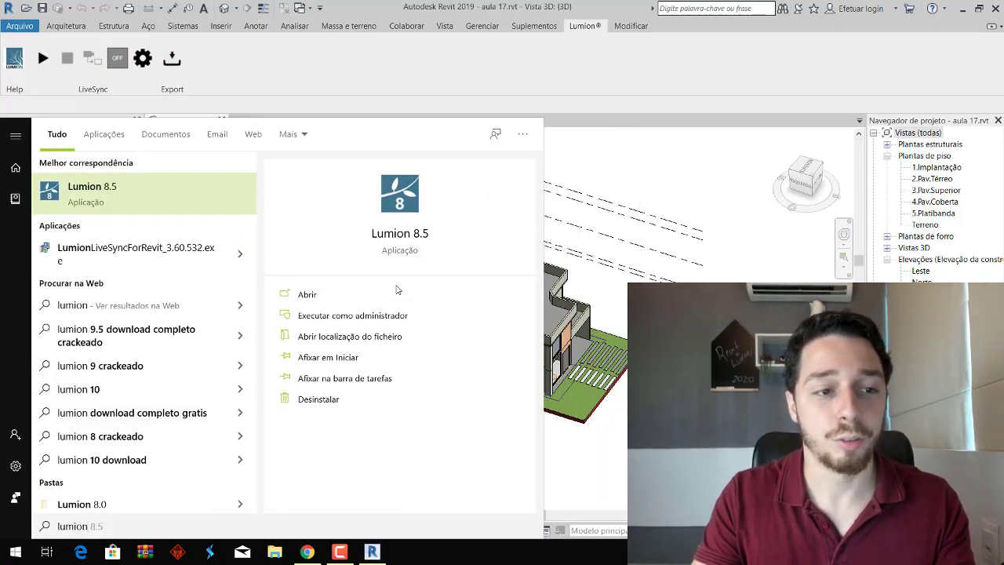
{"action": "key", "text": "Return"}
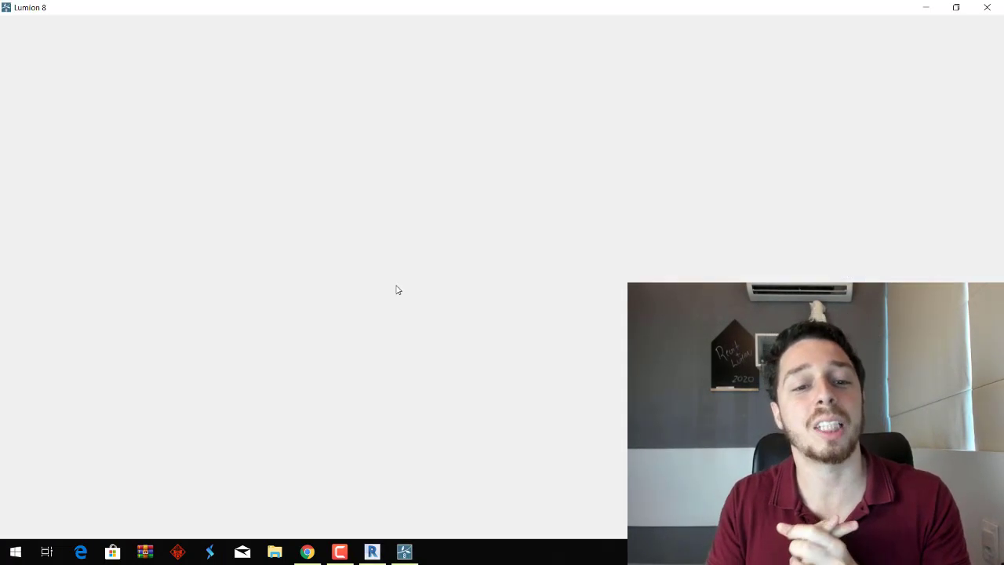